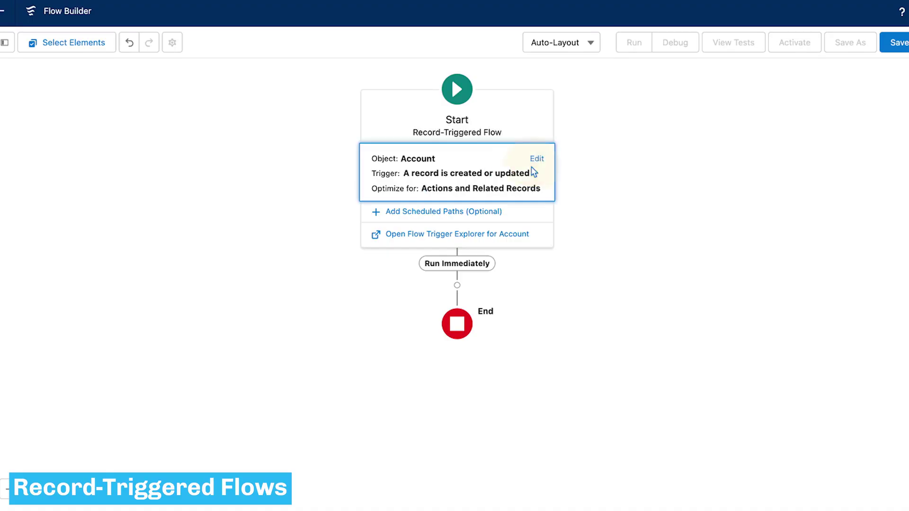
# Keep the Account created-or-updated trigger with entry conditions set to None.
pyautogui.click(537, 159)
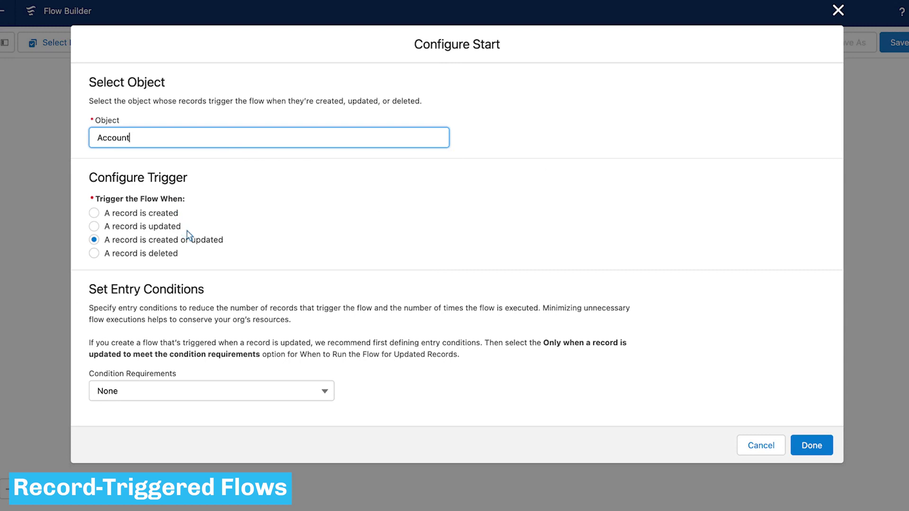
pyautogui.scroll(-3, 277, 274)
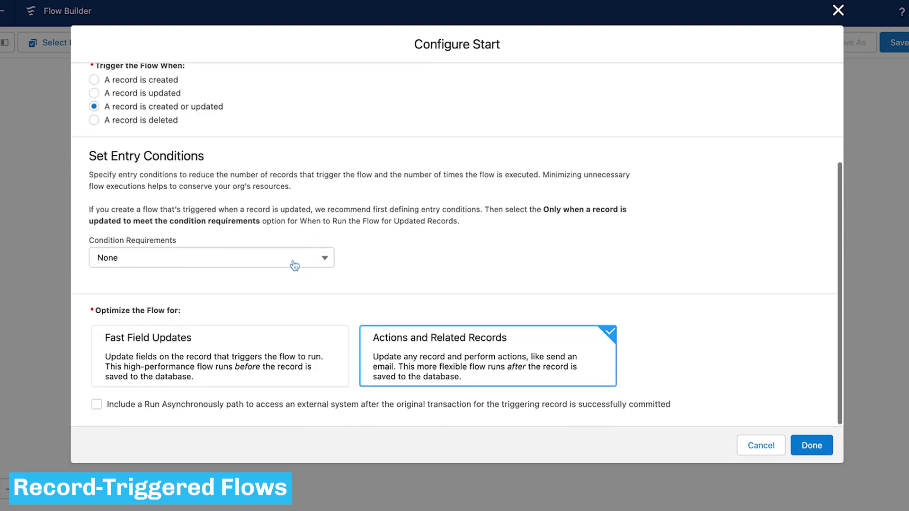
pyautogui.click(293, 260)
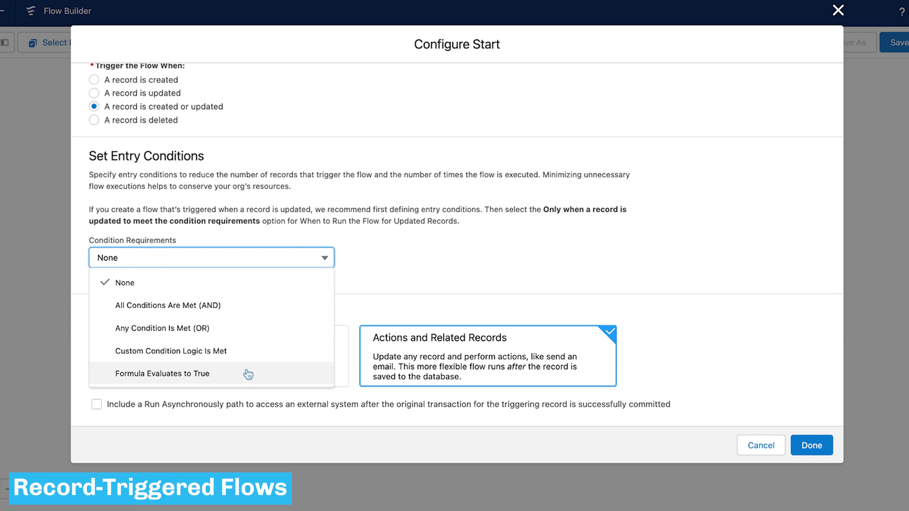
pyautogui.click(382, 288)
pyautogui.click(808, 443)
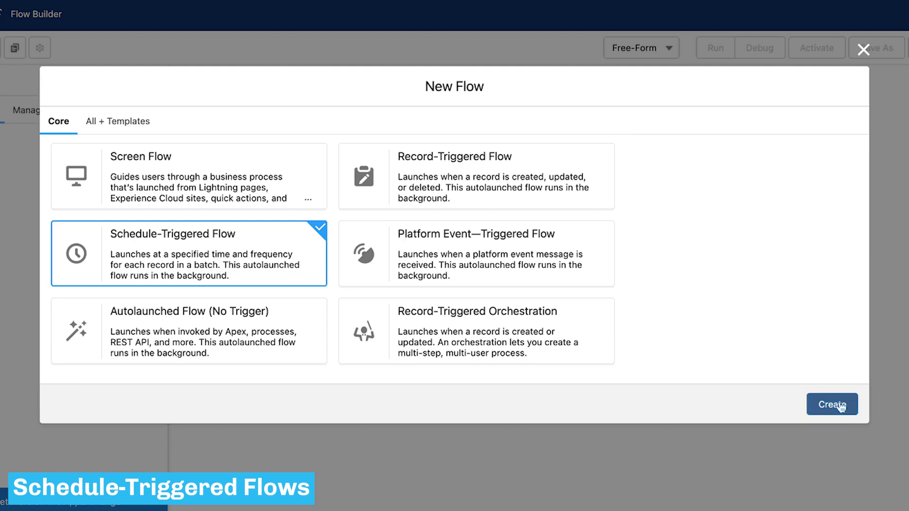
# Schedule the new flow to start 18 May 2023 at 08:30, repeating weekly.
pyautogui.click(831, 403)
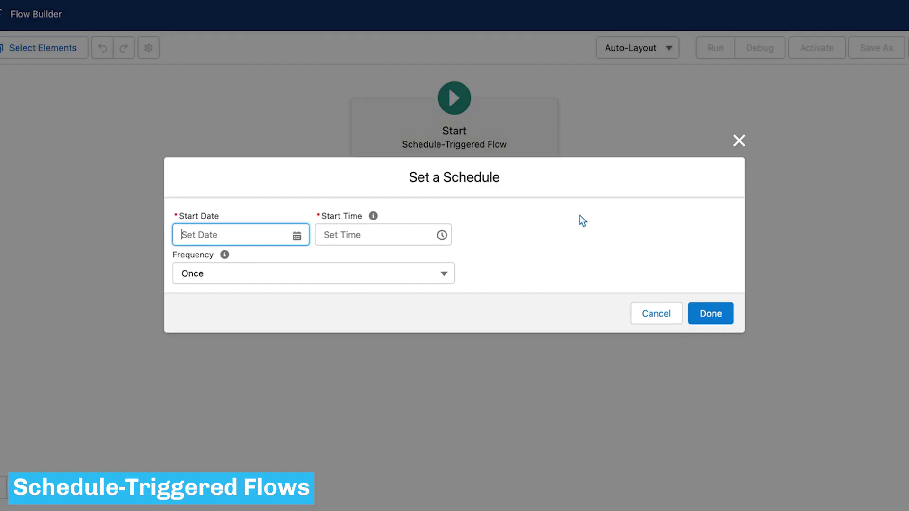
pyautogui.click(221, 232)
pyautogui.click(296, 378)
pyautogui.click(379, 232)
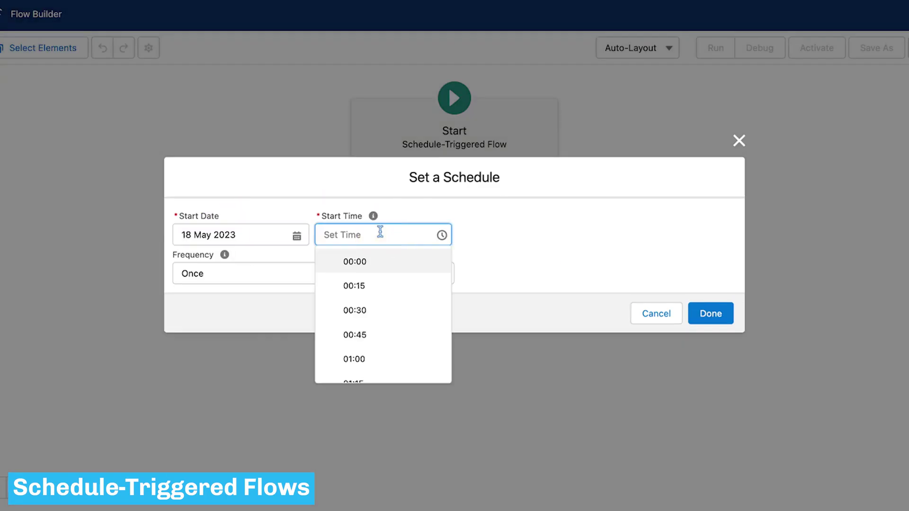
pyautogui.scroll(-3, 386, 314)
pyautogui.scroll(-10, 384, 313)
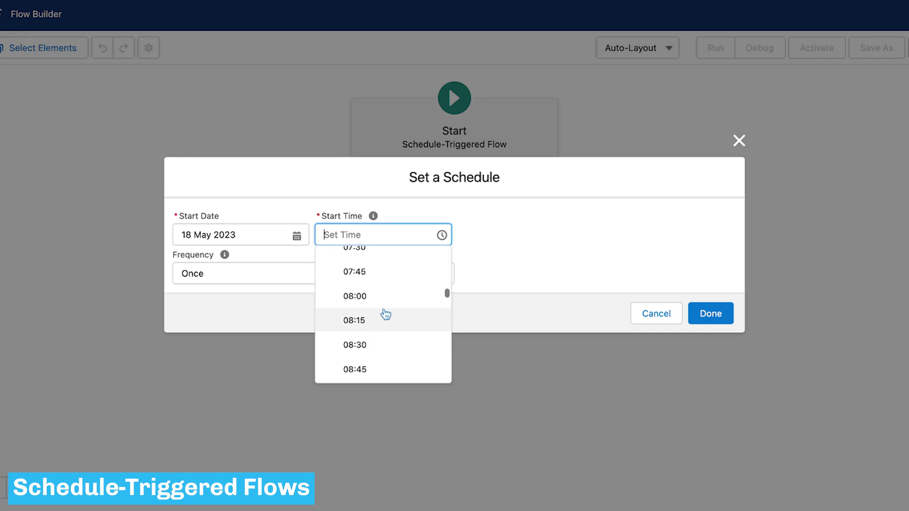
pyautogui.click(379, 350)
pyautogui.click(317, 276)
pyautogui.click(235, 352)
pyautogui.click(708, 315)
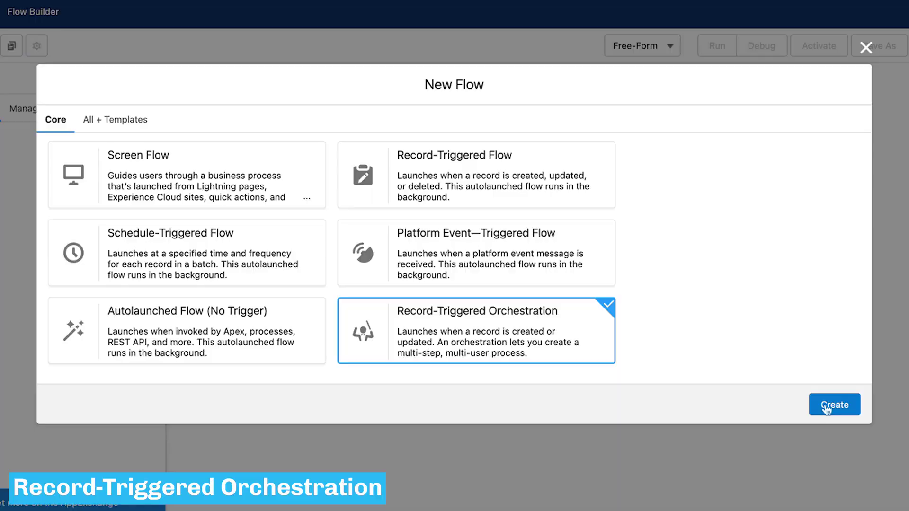
# Create a record-triggered orchestration on Account, review the follow-on elements, and keep entry conditions at None.
pyautogui.click(834, 405)
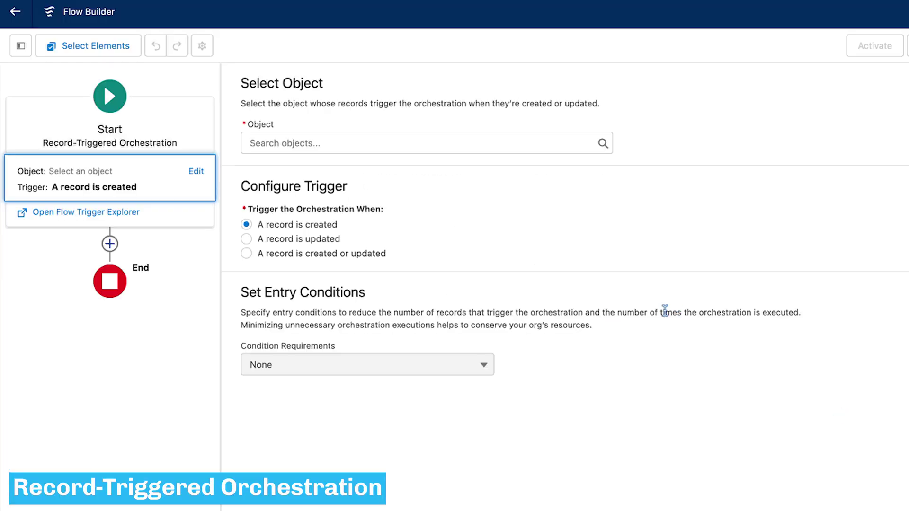
pyautogui.click(397, 150)
pyautogui.click(321, 177)
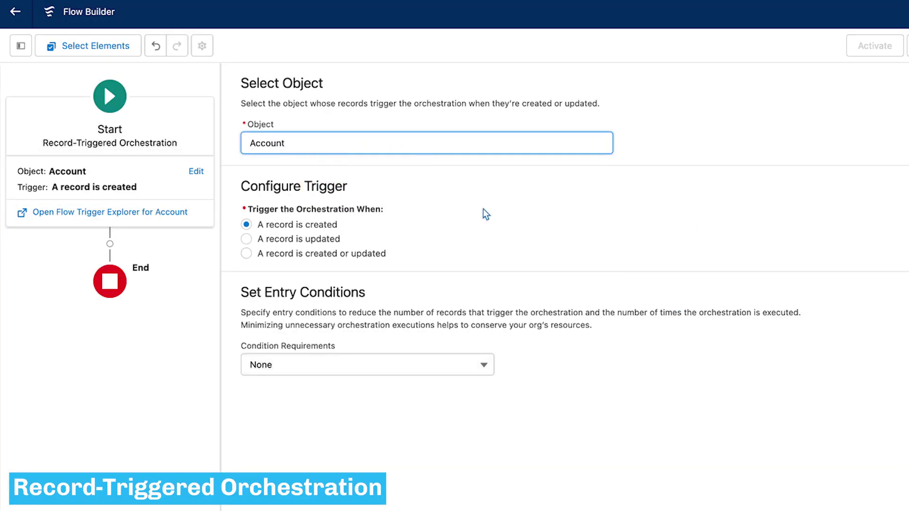
pyautogui.click(110, 244)
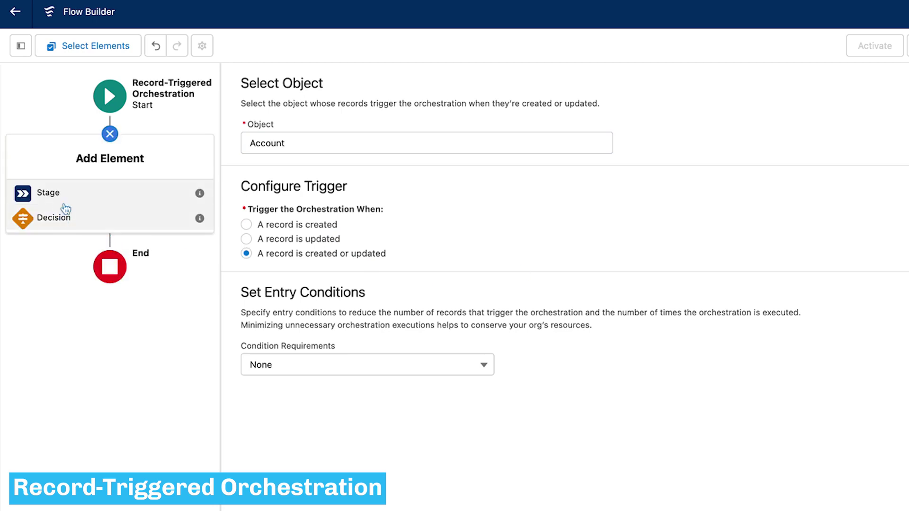
pyautogui.click(402, 370)
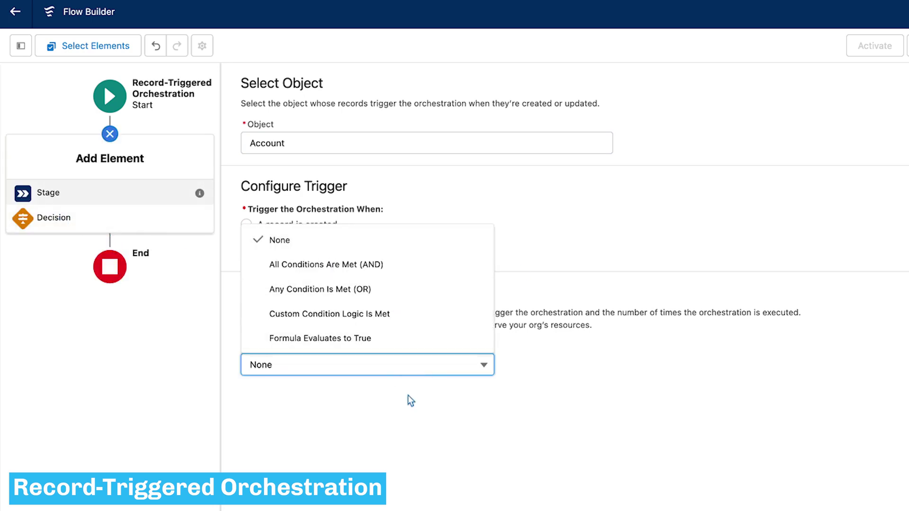
pyautogui.click(430, 399)
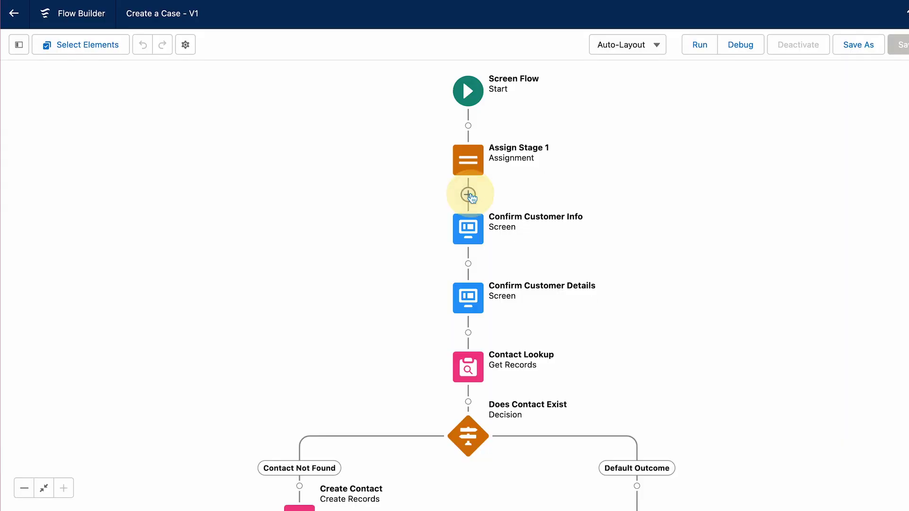
# Browse the elements that can be added on the connector, then dismiss the list.
pyautogui.click(468, 195)
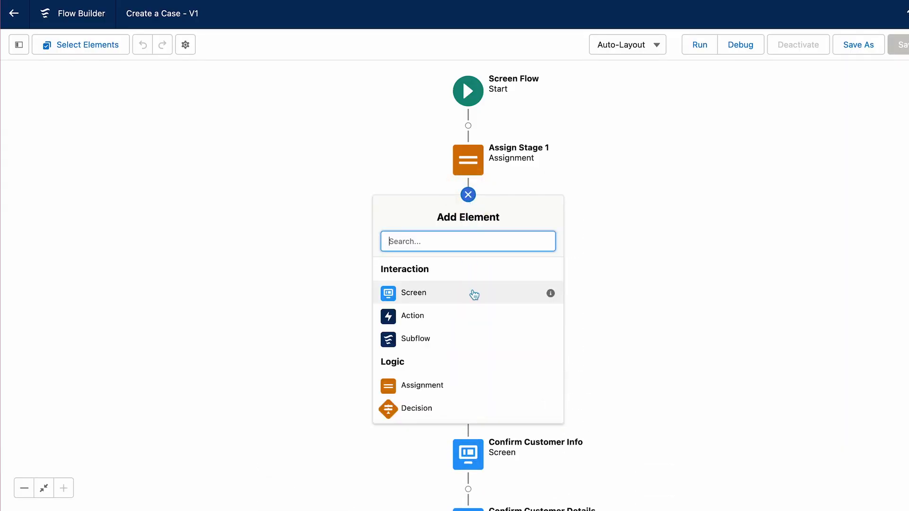
pyautogui.scroll(-4, 473, 295)
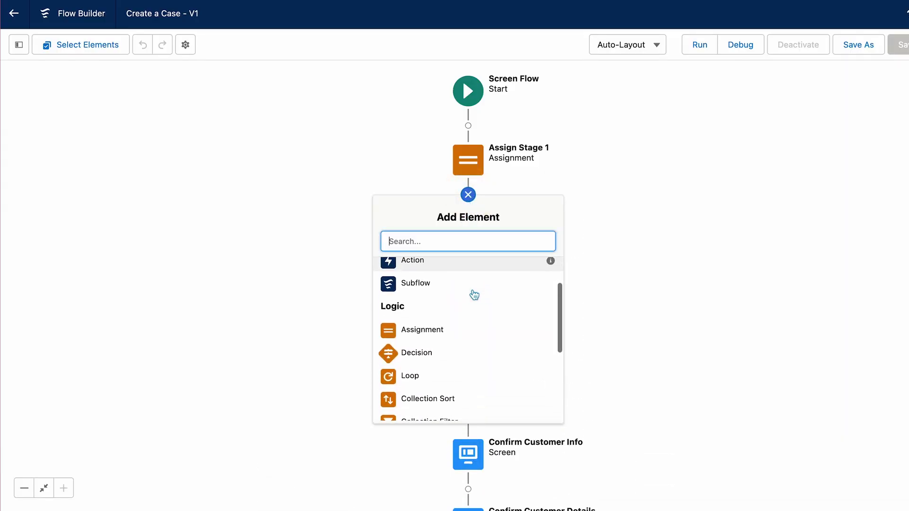
pyautogui.scroll(-4, 471, 290)
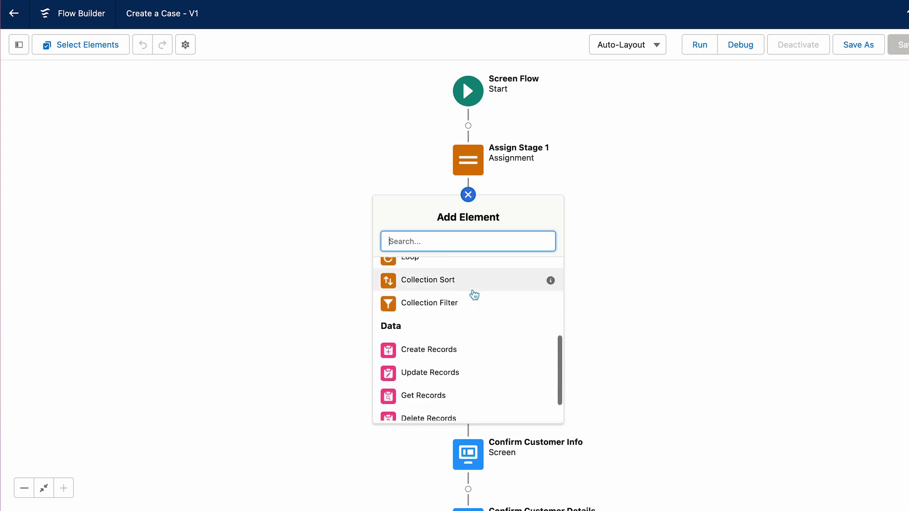
pyautogui.click(610, 278)
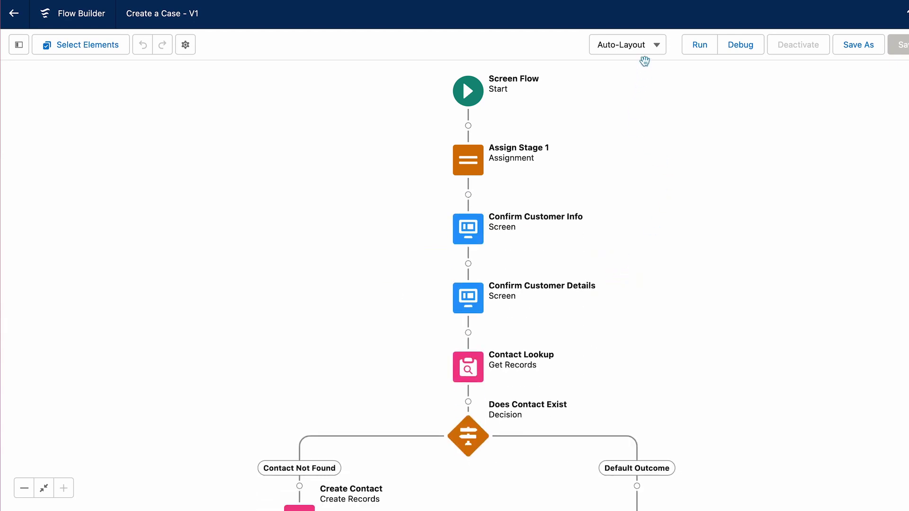
# Switch the canvas to Free-Form and back to Auto-Layout, then show the resources.
pyautogui.click(642, 45)
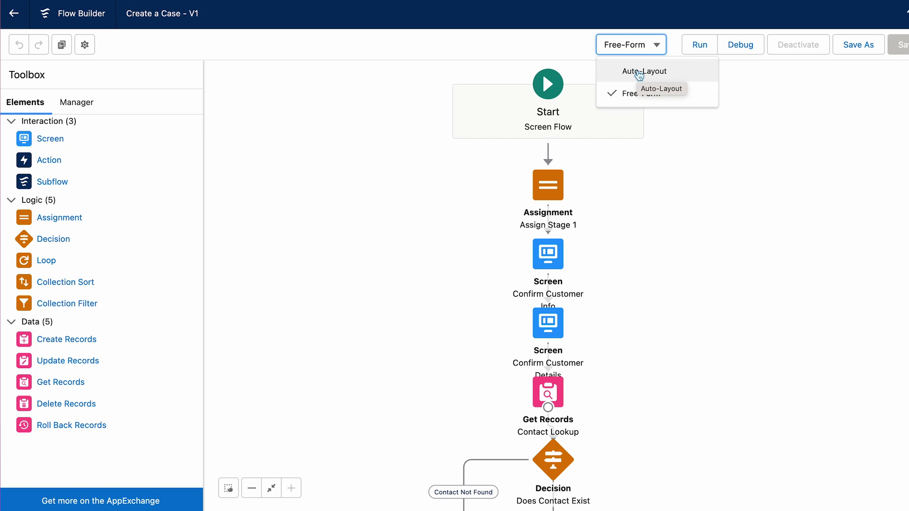
pyautogui.click(639, 73)
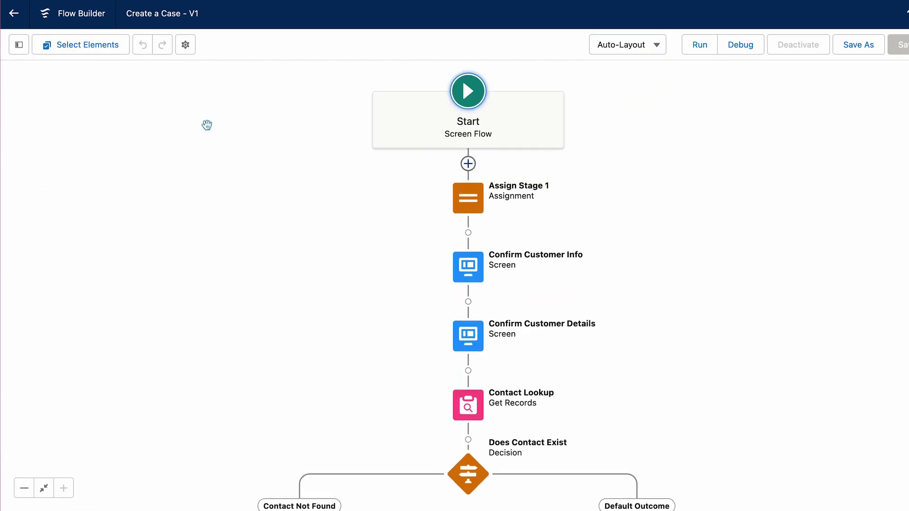
pyautogui.click(18, 47)
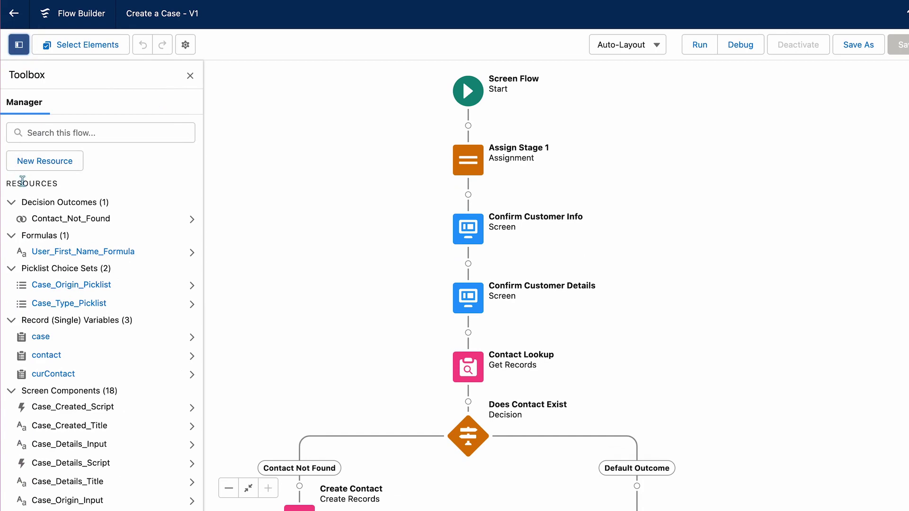
# Start a new resource and list the available resource types.
pyautogui.click(71, 162)
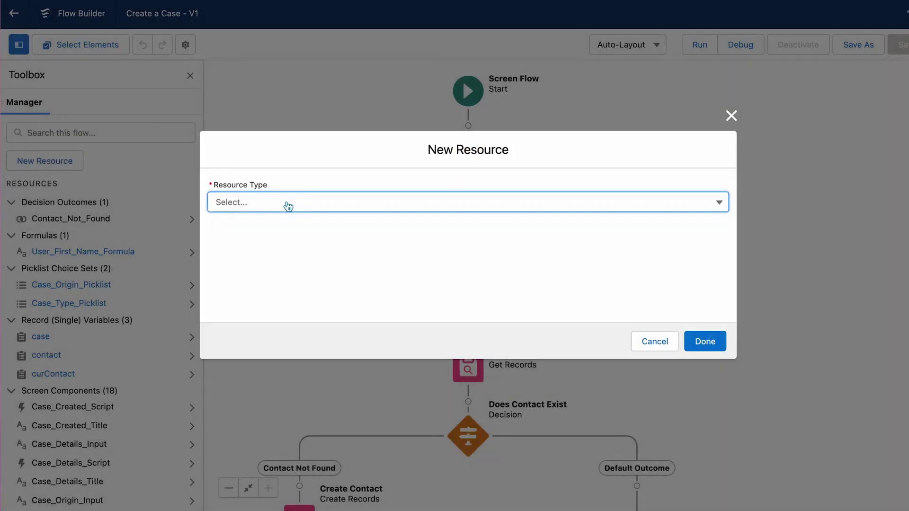
pyautogui.click(287, 205)
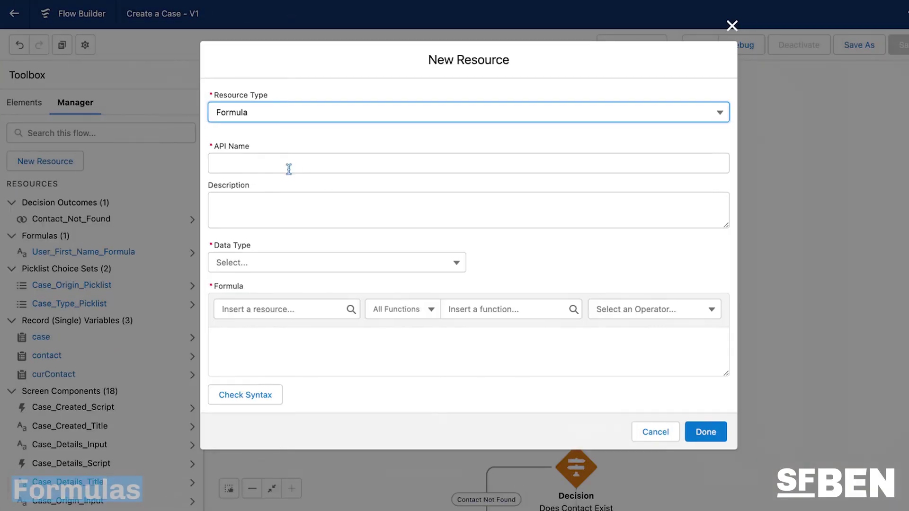
pyautogui.click(289, 168)
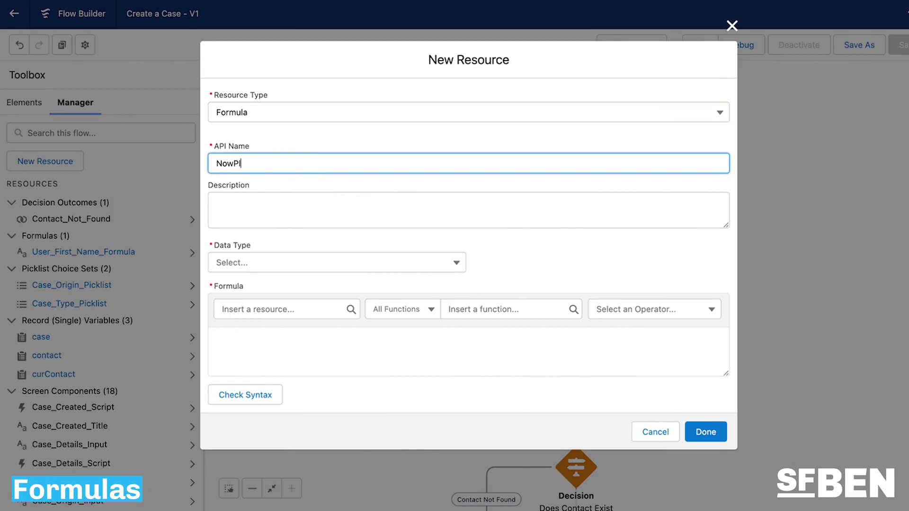
# Give the NowPlus30 formula the Date/Time data type, validate NOW()+30, and save it.
pyautogui.click(293, 269)
pyautogui.click(282, 406)
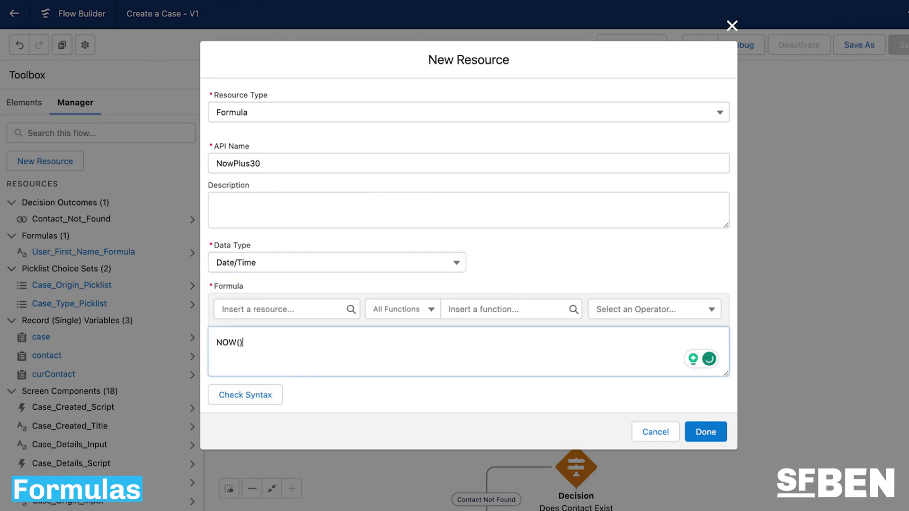
pyautogui.click(259, 400)
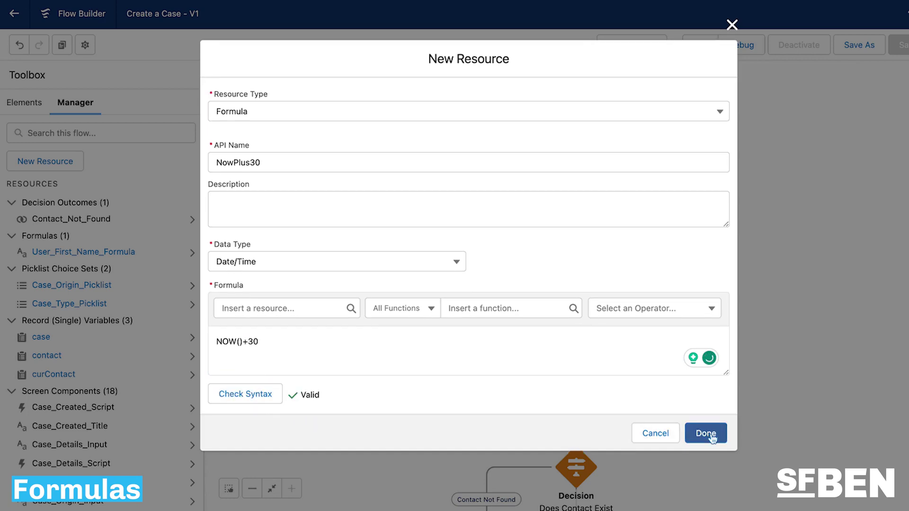
pyautogui.click(705, 433)
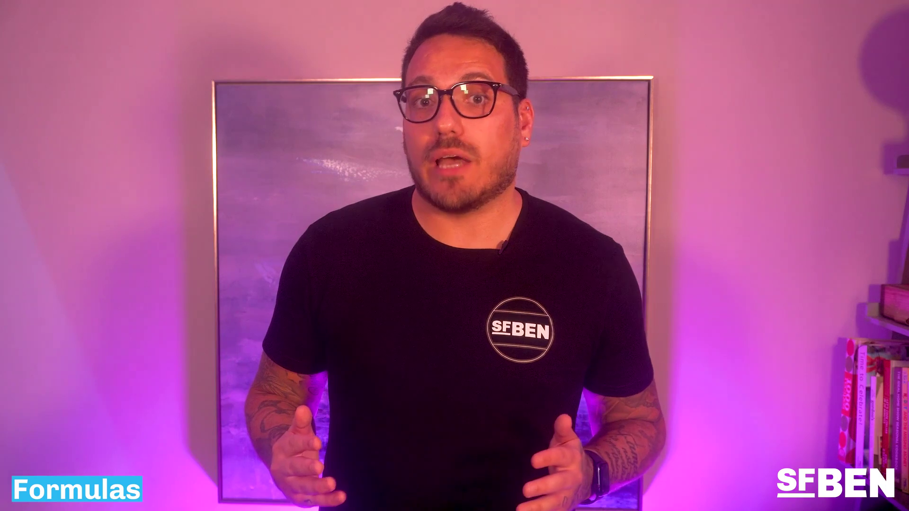